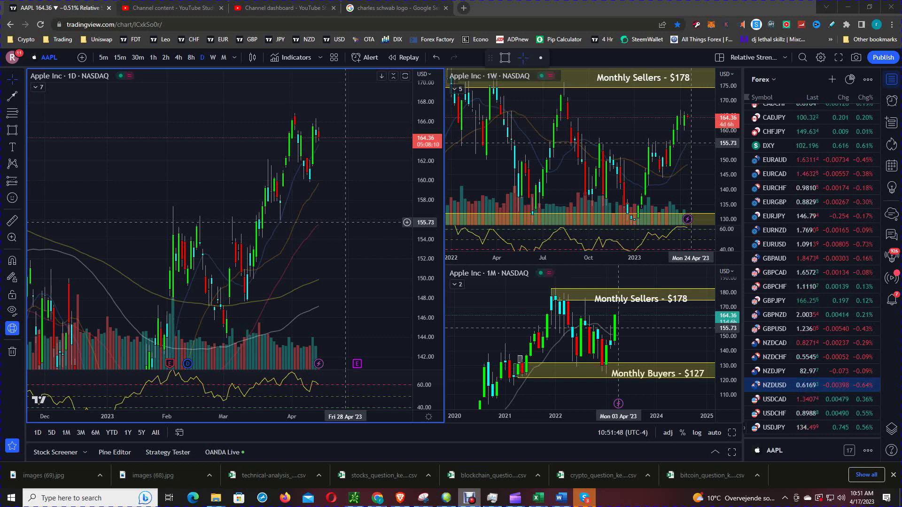
Step: Enlarge the monthly Apple chart to examine its Monthly Sellers and Monthly Buyers zones, and return to the multi-chart layout
left_click_drag(345, 223, 346, 243)
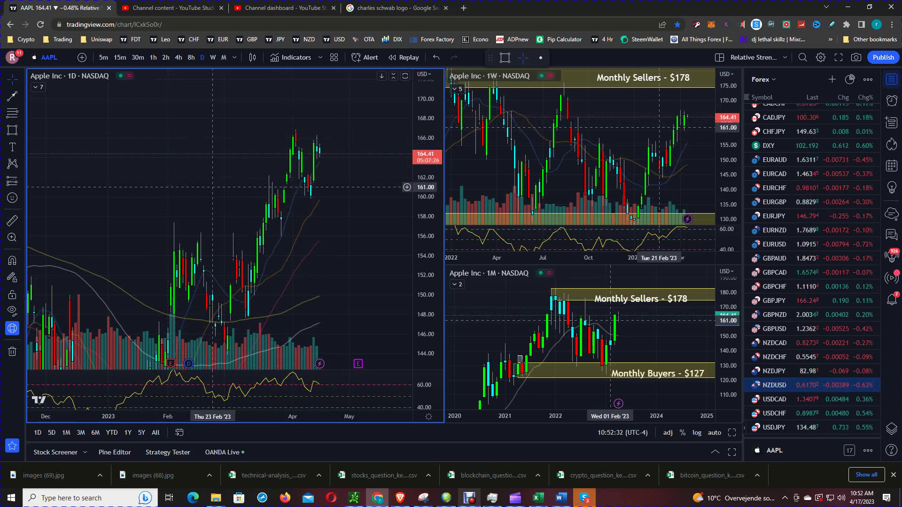
left_click(686, 332)
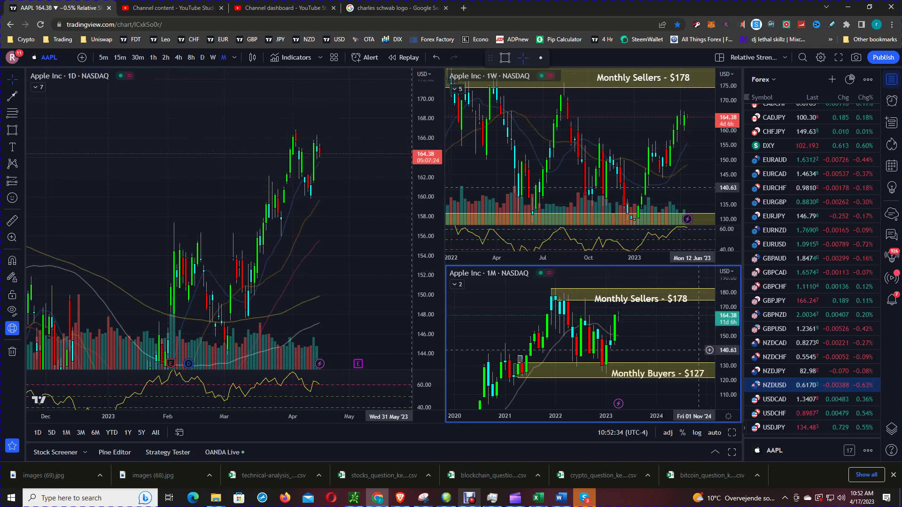
key("alt+Return")
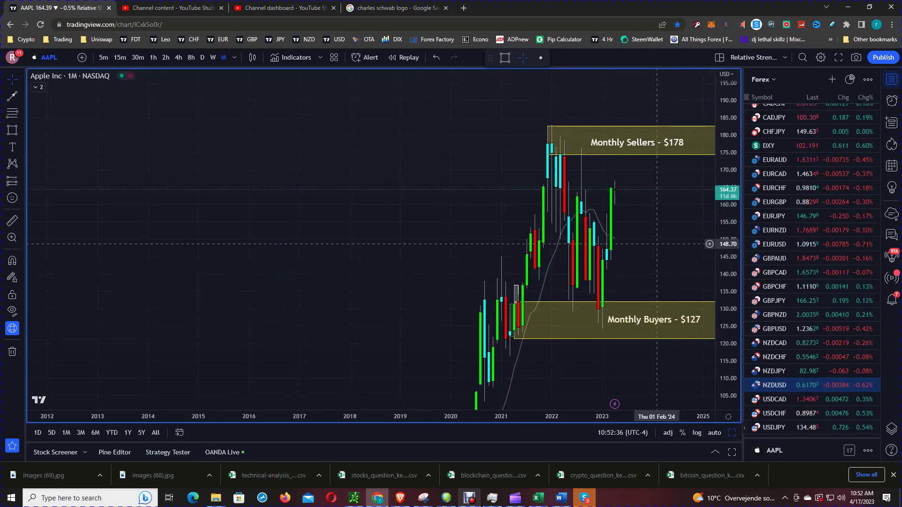
mouse_move(650, 247)
left_mouse_down()
mouse_move(608, 240)
mouse_move(662, 246)
left_mouse_up()
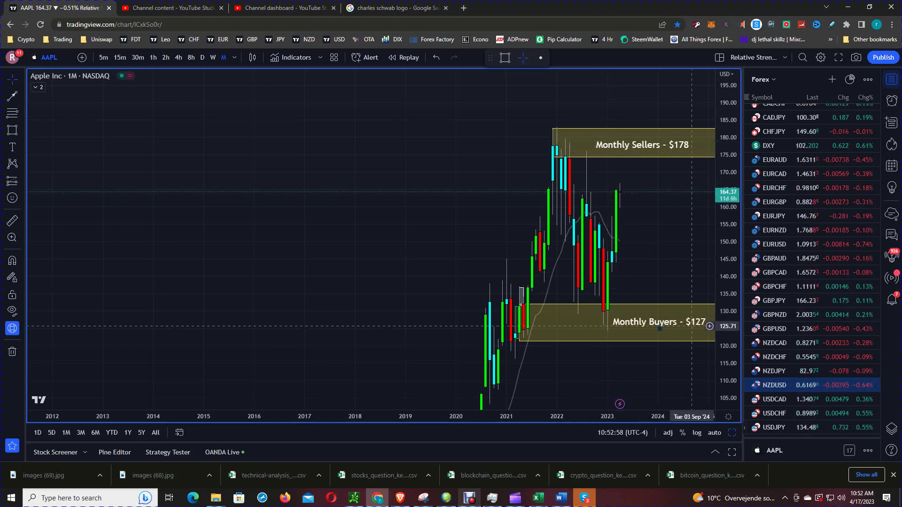
key("alt+Return")
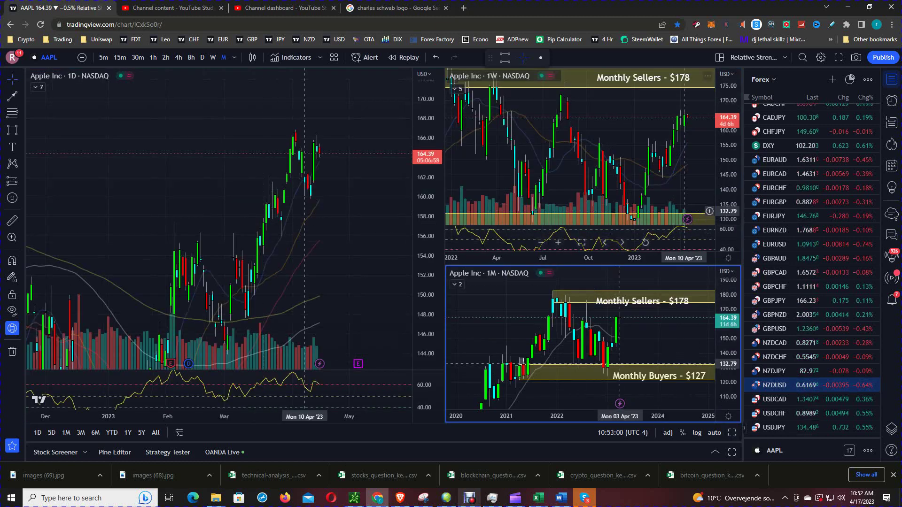
Step: Enlarge the weekly Apple chart and draw a rising trend line from about 123.22 on 19 December 2022 to about 167.09 on 30 May 2023
left_click(698, 190)
left_click(731, 433)
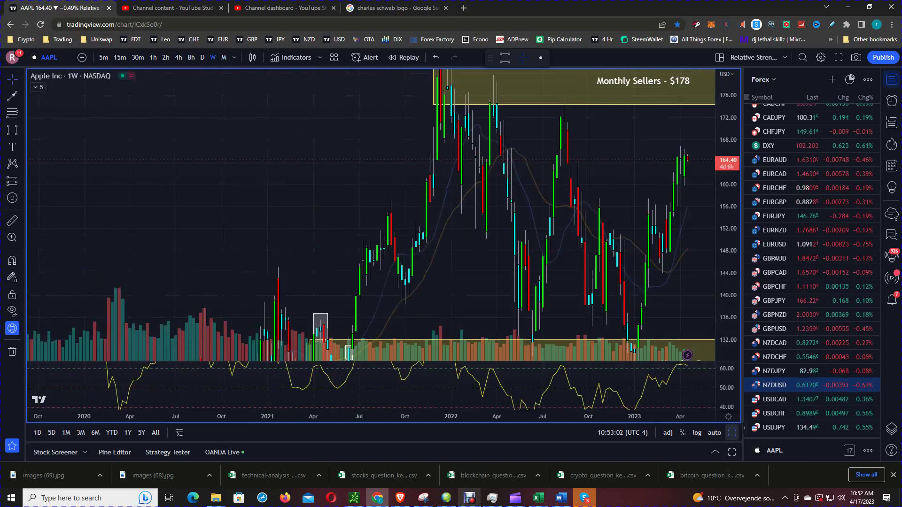
left_click_drag(627, 202, 580, 189)
left_click_drag(728, 216, 728, 247)
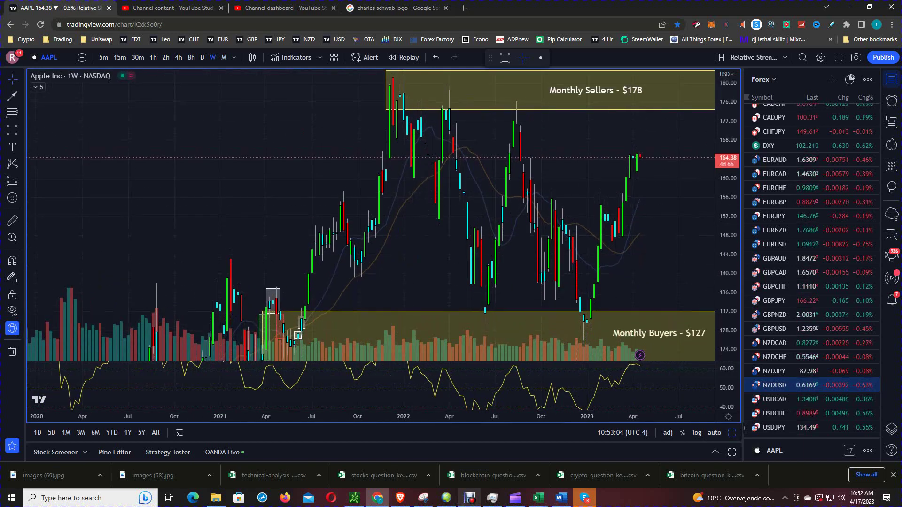
left_click_drag(453, 265, 411, 252)
left_click(12, 96)
left_click(59, 97)
left_click(538, 338)
left_click(619, 132)
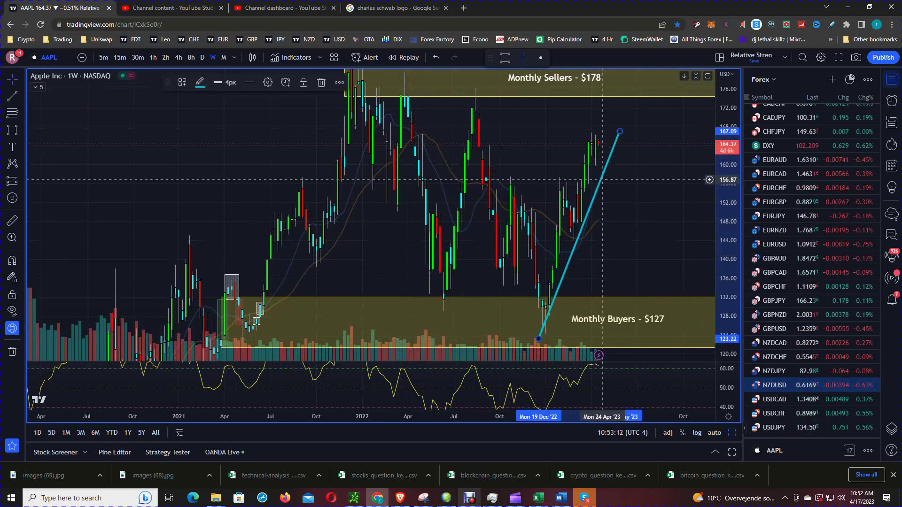
Step: Move the weekly trend line's lower endpoint to 3 January 2023 at about 123.22
left_click_drag(539, 338, 545, 338)
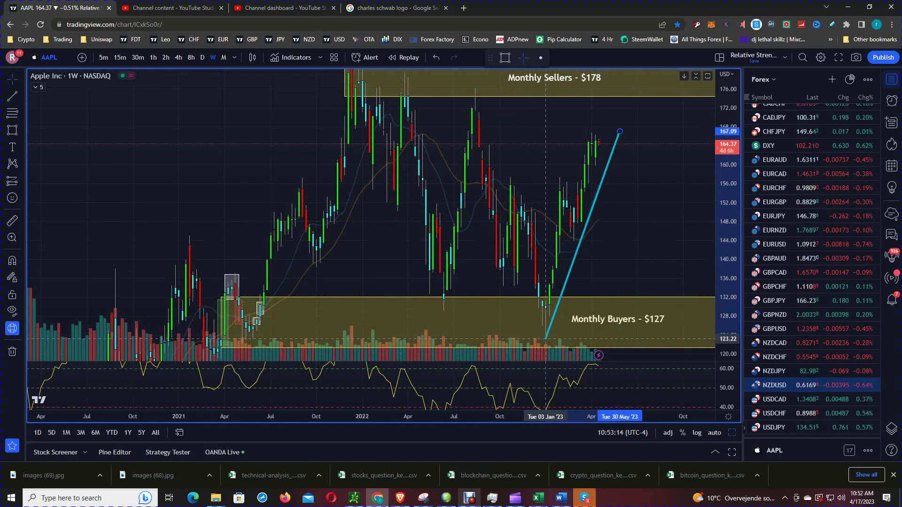
double_click(545, 339)
left_click_drag(623, 127, 613, 124)
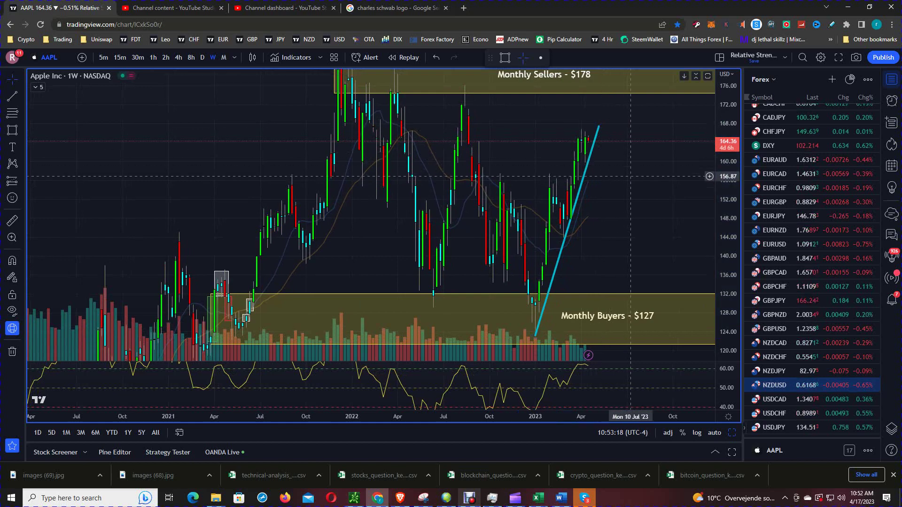
left_click_drag(638, 189, 665, 198)
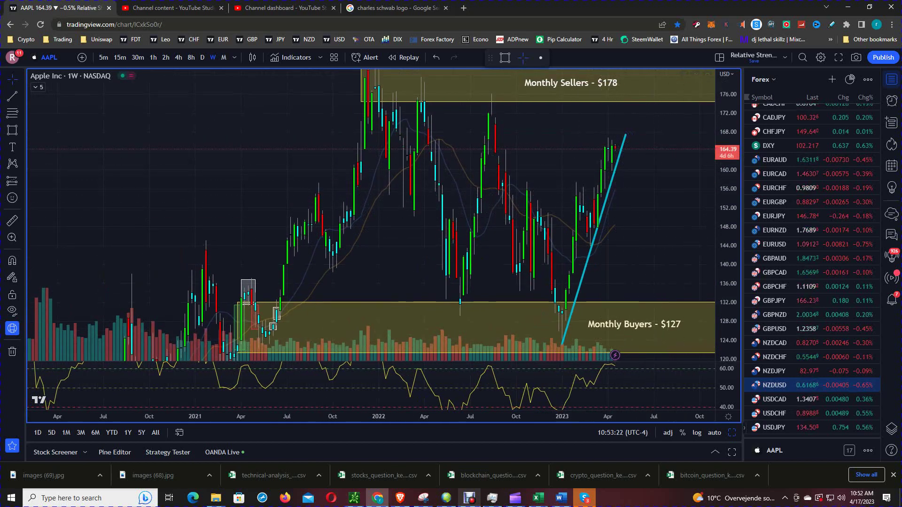
Step: Enlarge the daily Apple chart in place of the weekly one and draw a rectangle from 28 March to 25 July 2023 between about 160.79 and 158.82
left_click(731, 432)
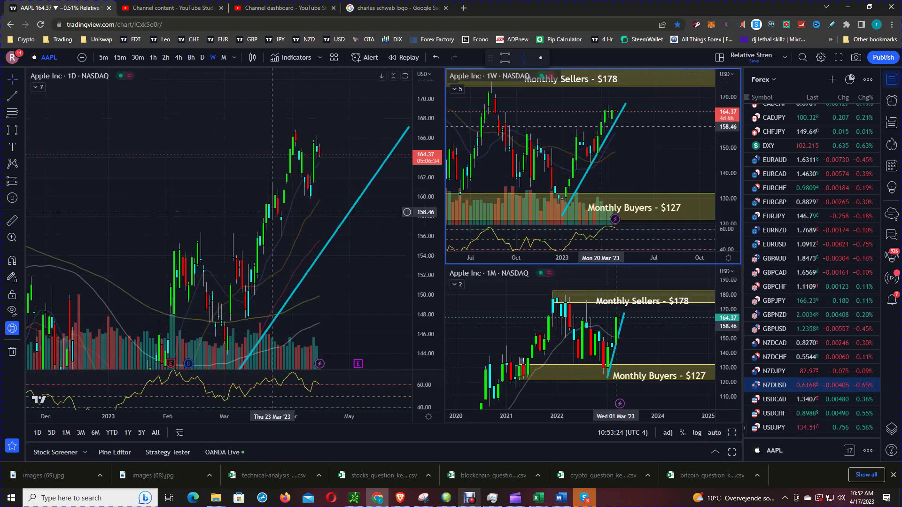
left_click(239, 219)
left_click(731, 432)
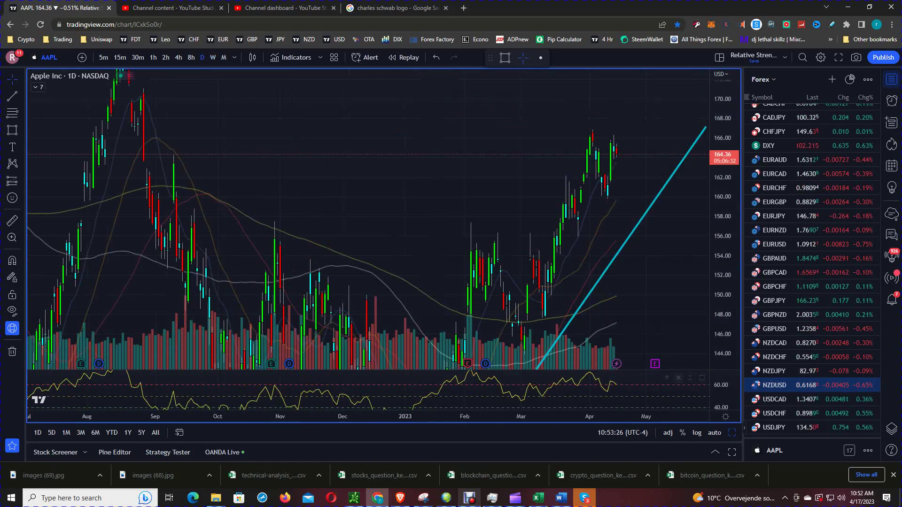
left_click_drag(500, 215, 380, 200)
left_click_drag(609, 229, 610, 242)
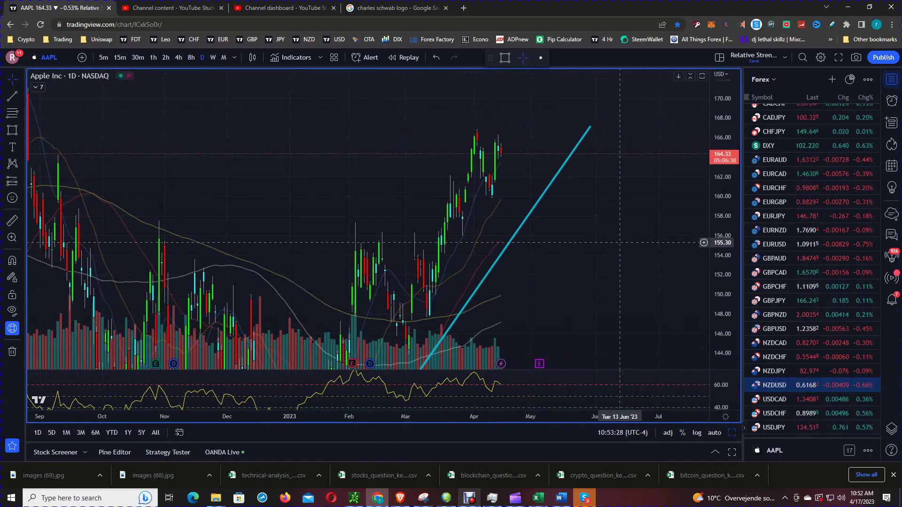
left_click_drag(723, 254, 723, 242)
left_click_drag(664, 243, 666, 251)
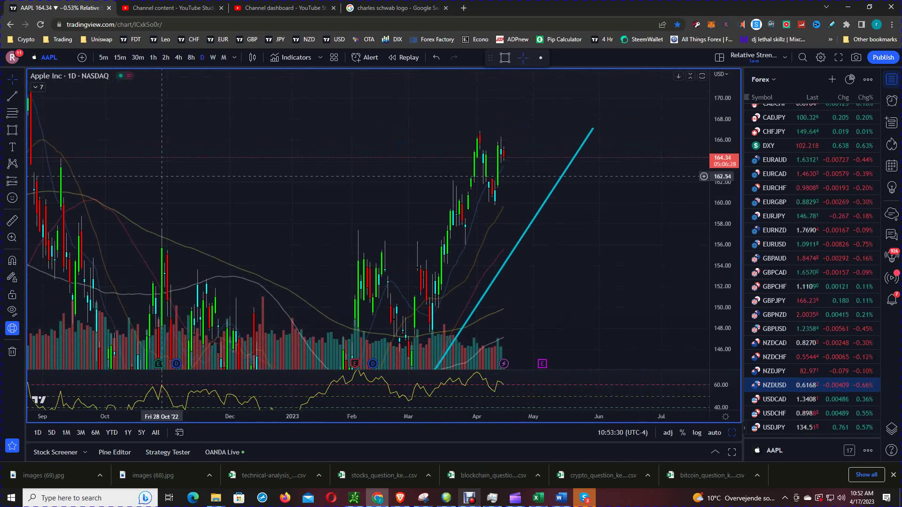
left_click(12, 130)
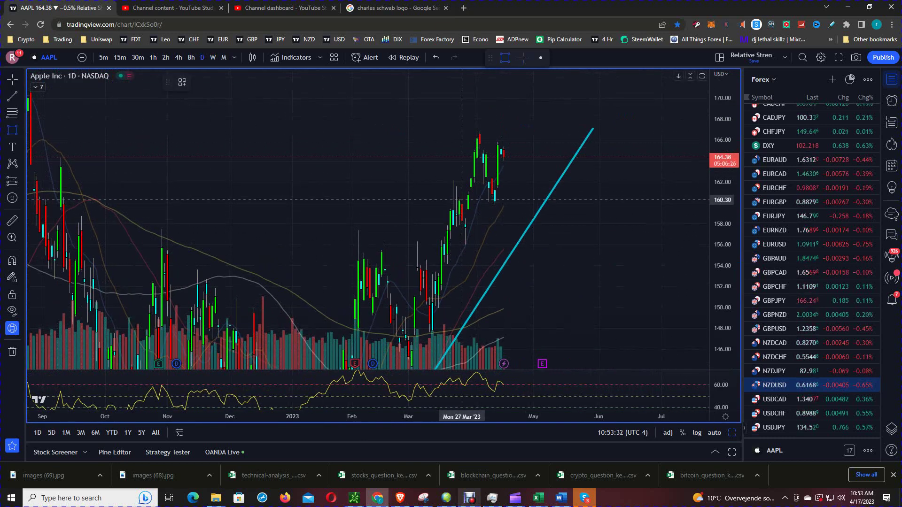
left_click_drag(465, 194, 705, 215)
left_click(704, 215)
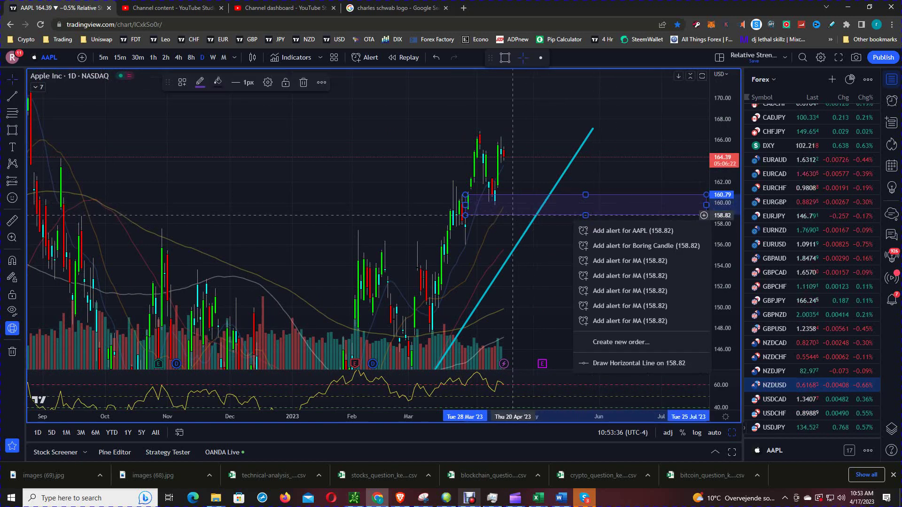
left_click(519, 196)
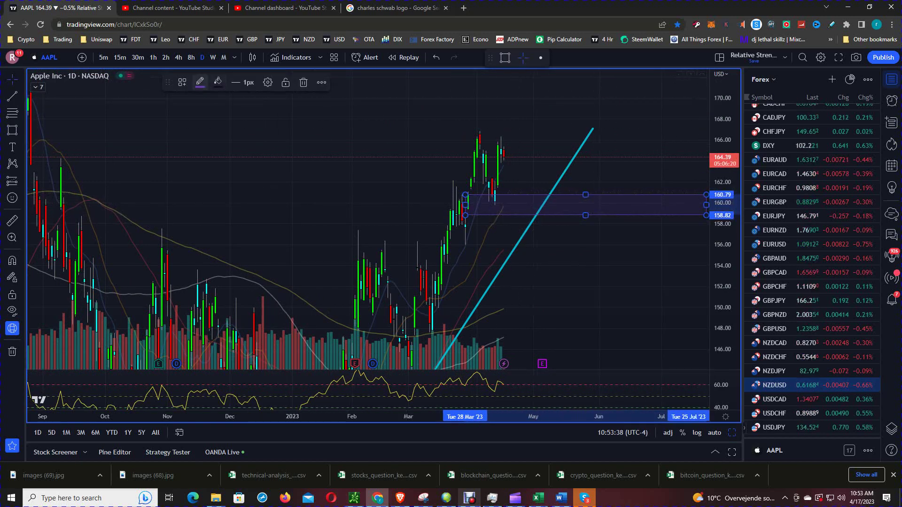
Step: Color the border and fill of the daily chart's rectangle blue
left_click(199, 83)
left_click(264, 113)
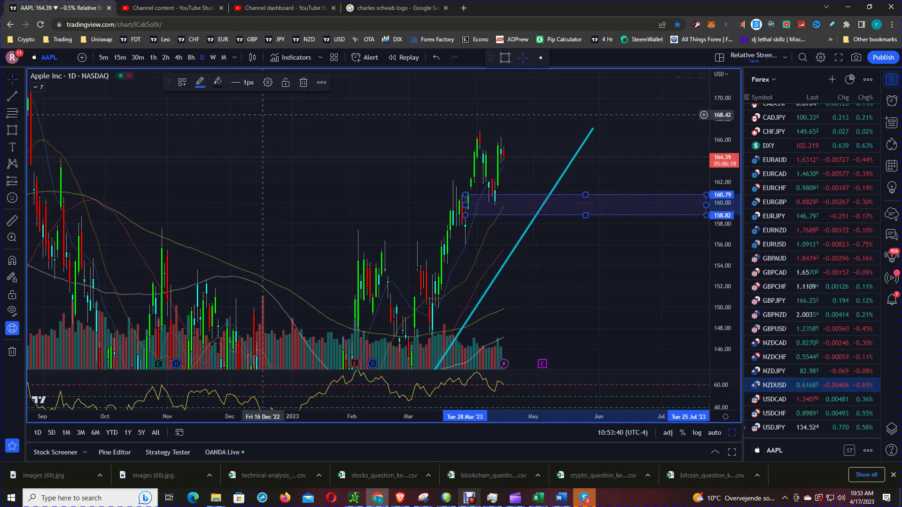
left_click(218, 83)
left_click(284, 113)
Step: Add the text label "Daily Buyers - $160" on the blue rectangle
left_click_drag(330, 191, 326, 212)
left_click(12, 147)
left_click(535, 223)
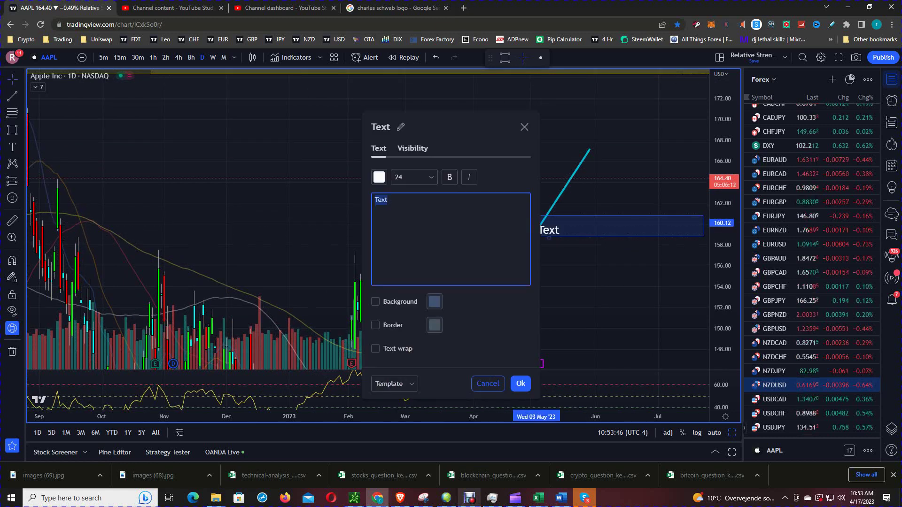
key("BackSpace")
type("Daily ")
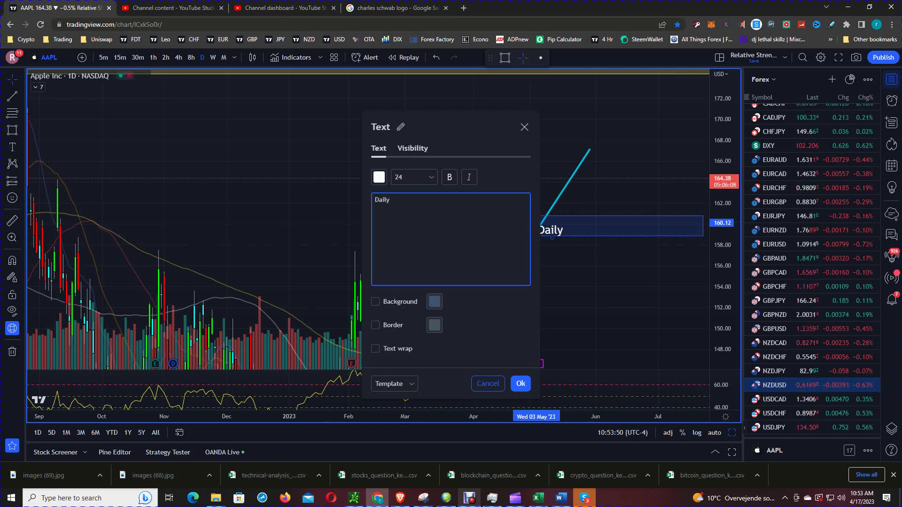
type("B")
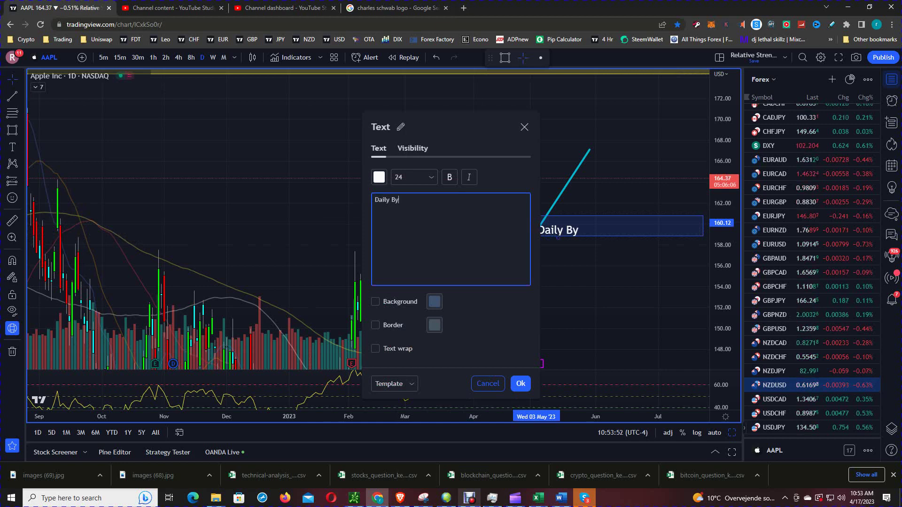
key("BackSpace")
type("y")
key("BackSpace")
type("uyers - $160")
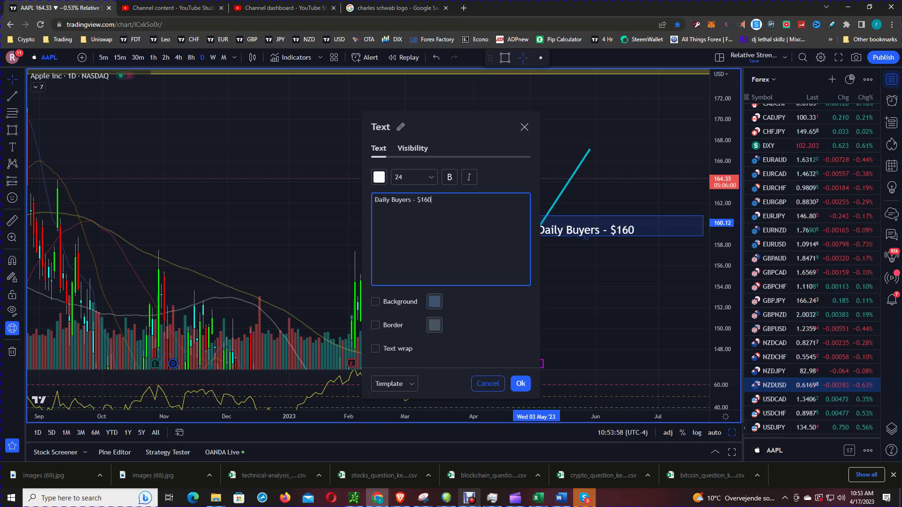
left_click(521, 383)
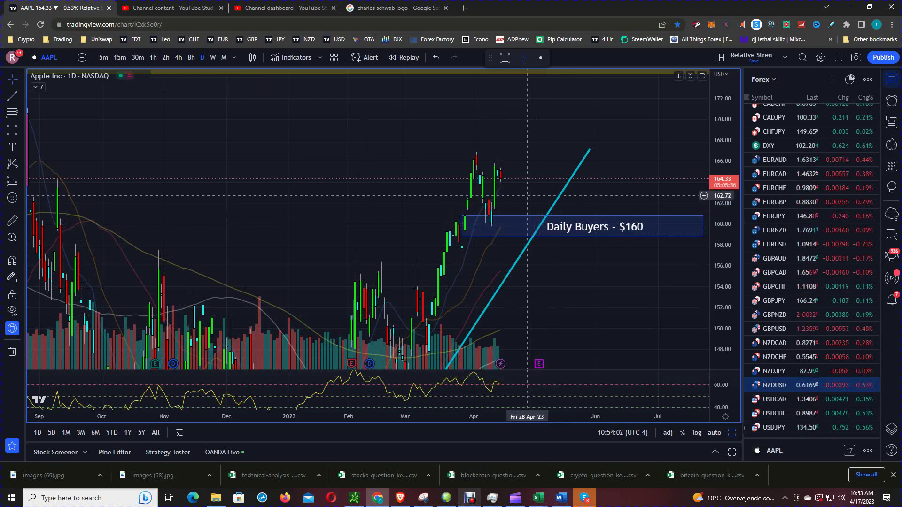
Step: Draw an orange arrow from about 164.83 on 20 April 2023 down to about 160.43 on 5 May 2023 at the Daily Buyers zone
scroll(324, 181, "down", 3)
scroll(324, 182, "up", 4)
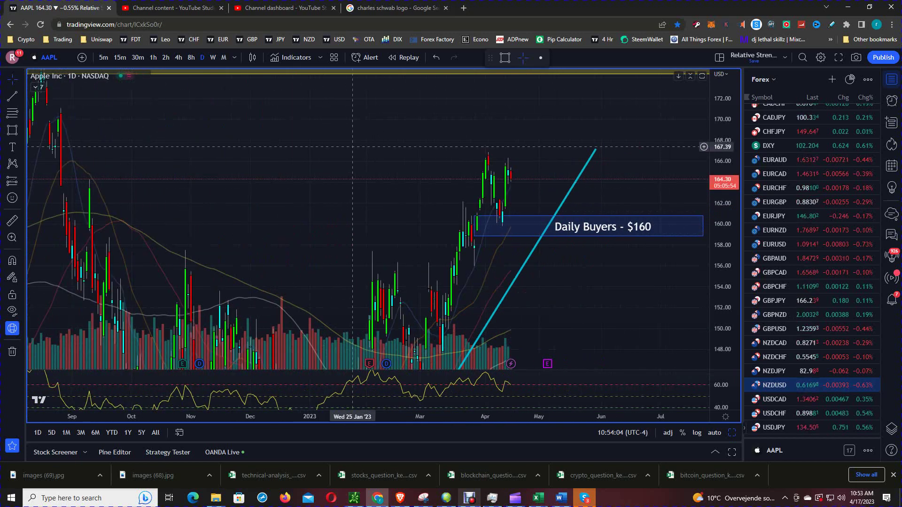
left_click_drag(338, 182, 335, 188)
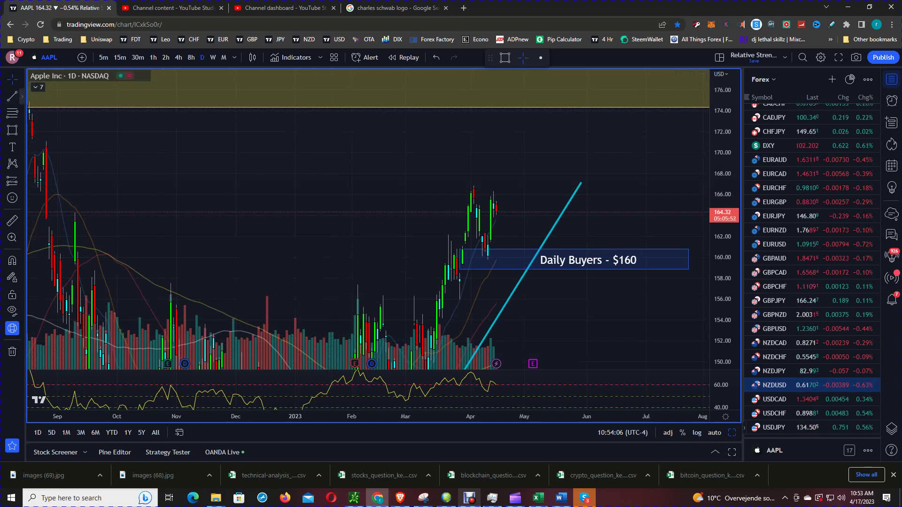
left_click(21, 96)
left_click(71, 114)
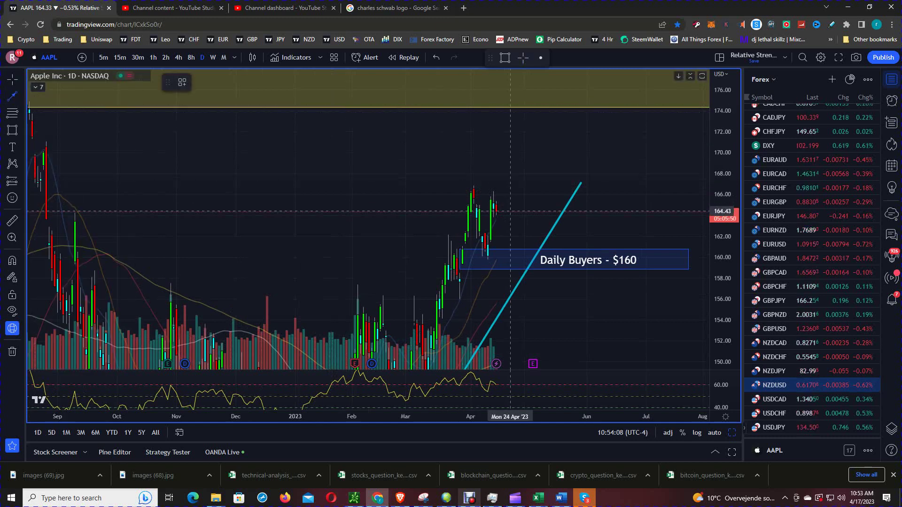
left_click(504, 207)
left_click(536, 252)
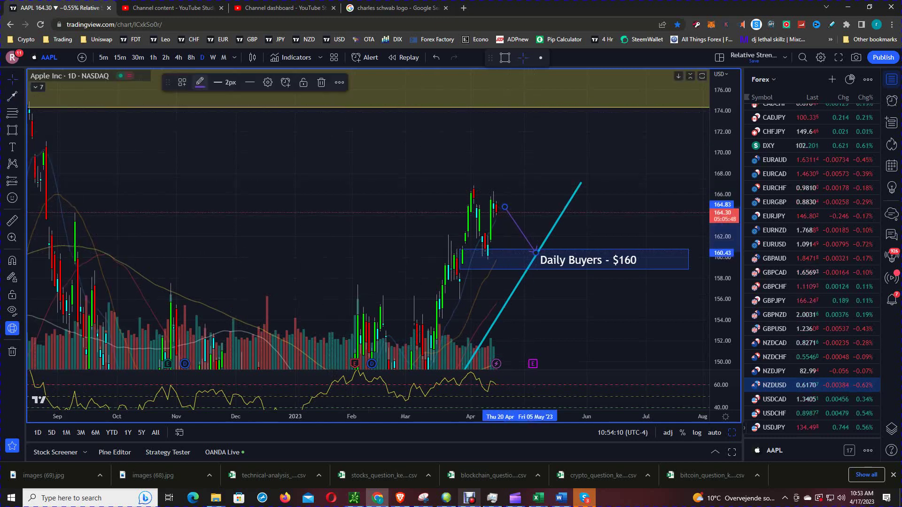
left_click(200, 82)
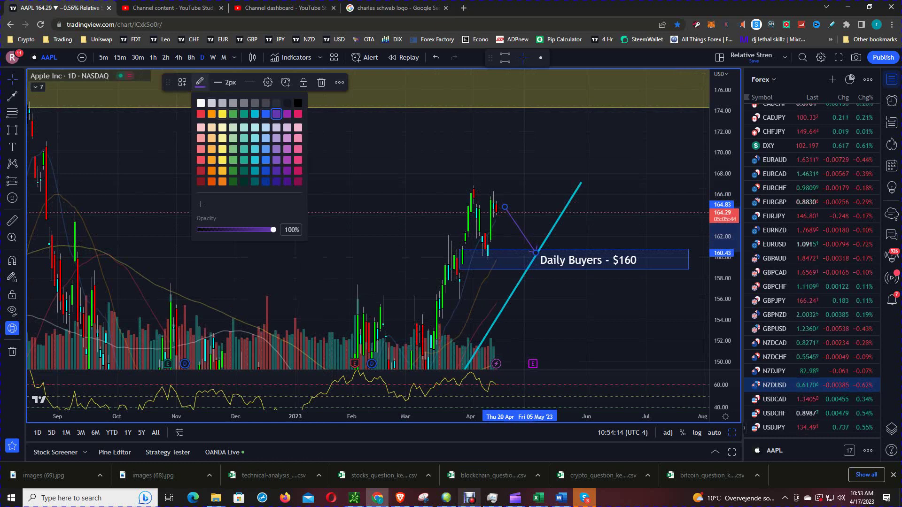
left_click(211, 113)
Step: Draw a second arrow from about 161.15 on 8 May 2023 up to about 177.53 on 13 June 2023, inside the Monthly Sellers zone
left_click_drag(269, 146, 278, 176)
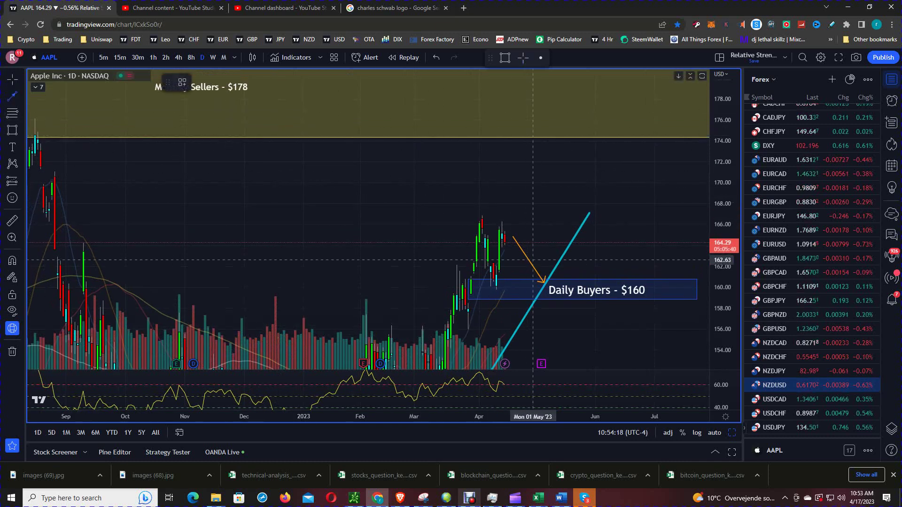
left_click(547, 276)
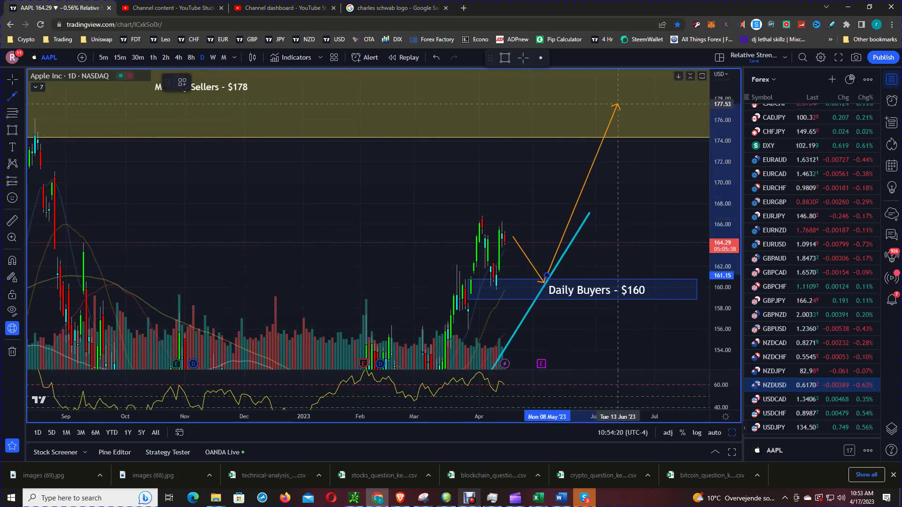
left_click(618, 104)
left_click_drag(502, 160, 534, 187)
left_click_drag(450, 222, 428, 215)
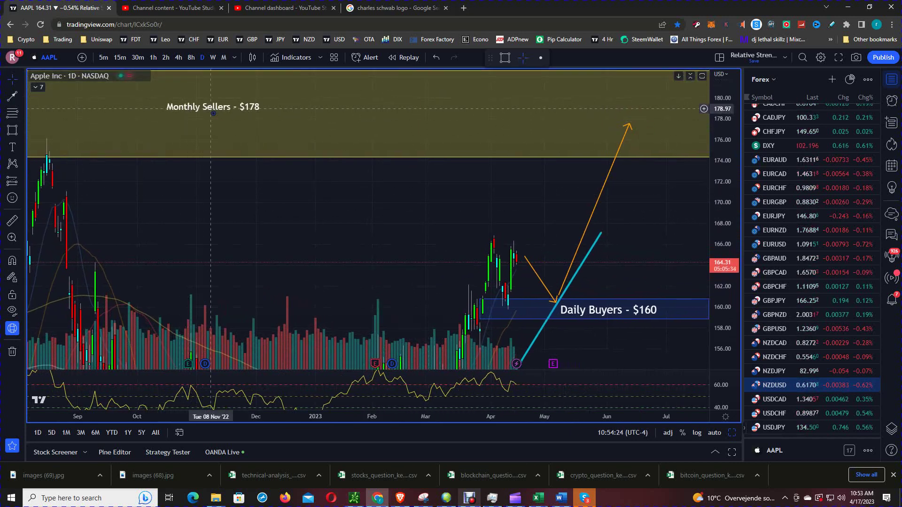
left_click_drag(647, 235, 653, 230)
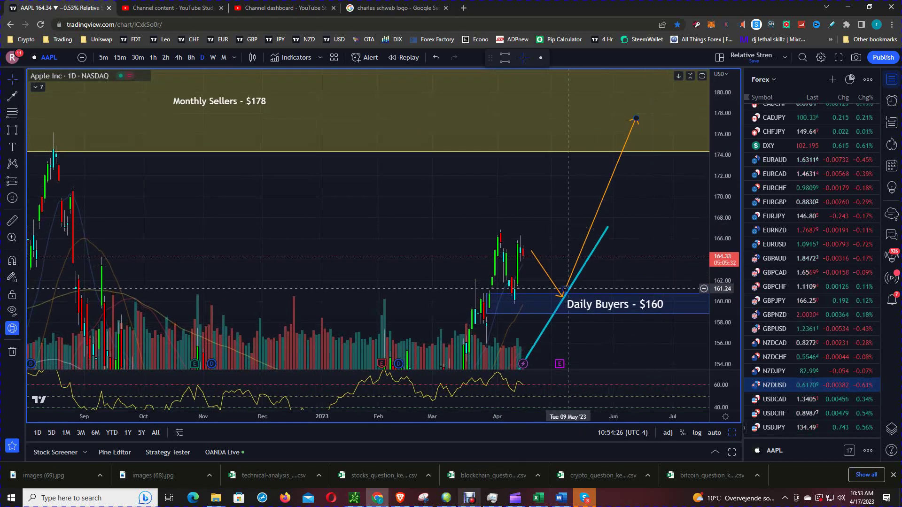
left_click_drag(356, 216, 380, 221)
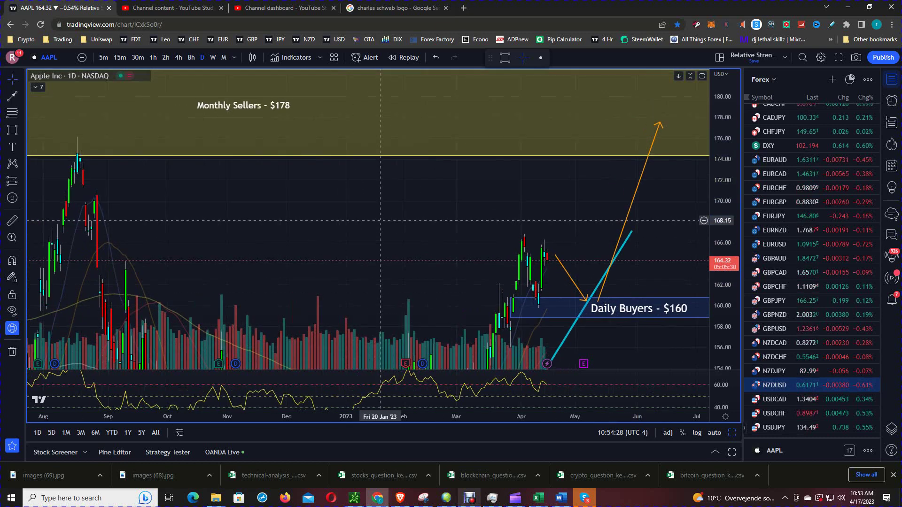